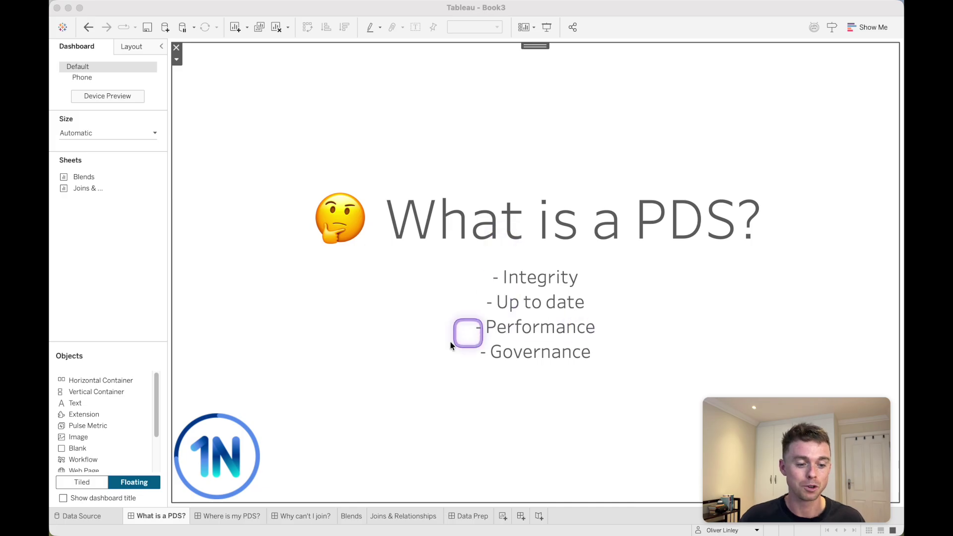
# - Open the 'Where is my PDS?' dashboard showing the TDS Demo YouTube Video data source page
pyautogui.click(230, 515)
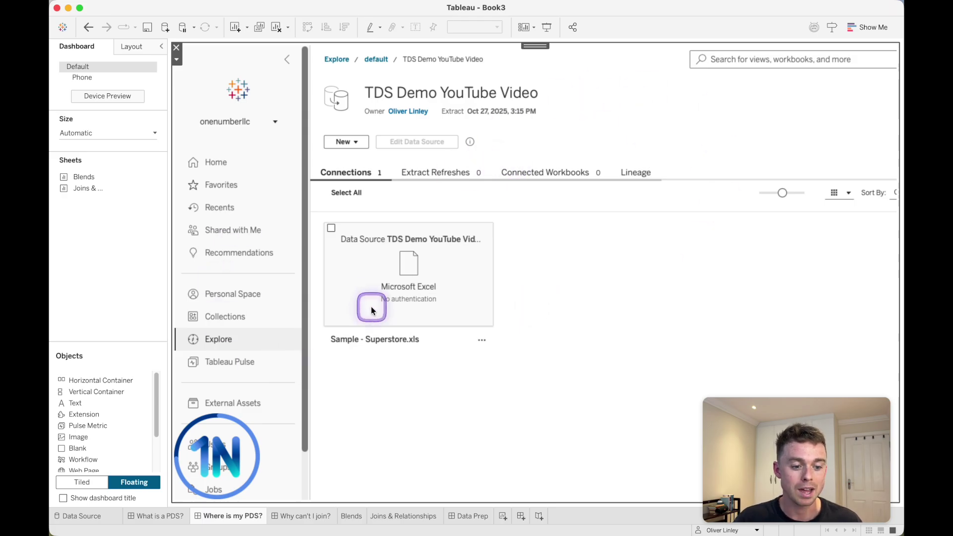
# - Move on to the 'Why can't I join?' dashboard
pyautogui.click(306, 516)
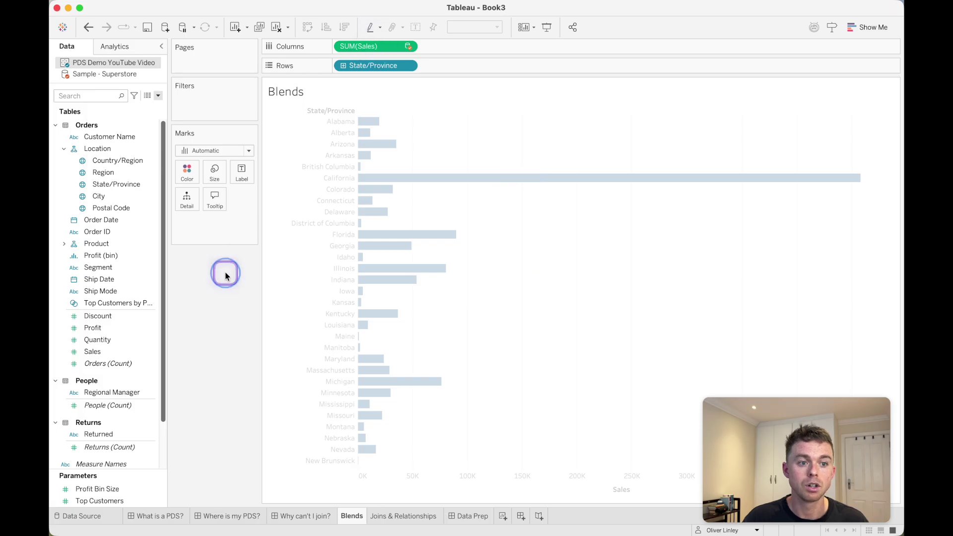
# - Replace the chart's Sales with Sample - Superstore Sales, blended as bars per State/Province
pyautogui.moveTo(358, 46); pyautogui.dragTo(309, 187)
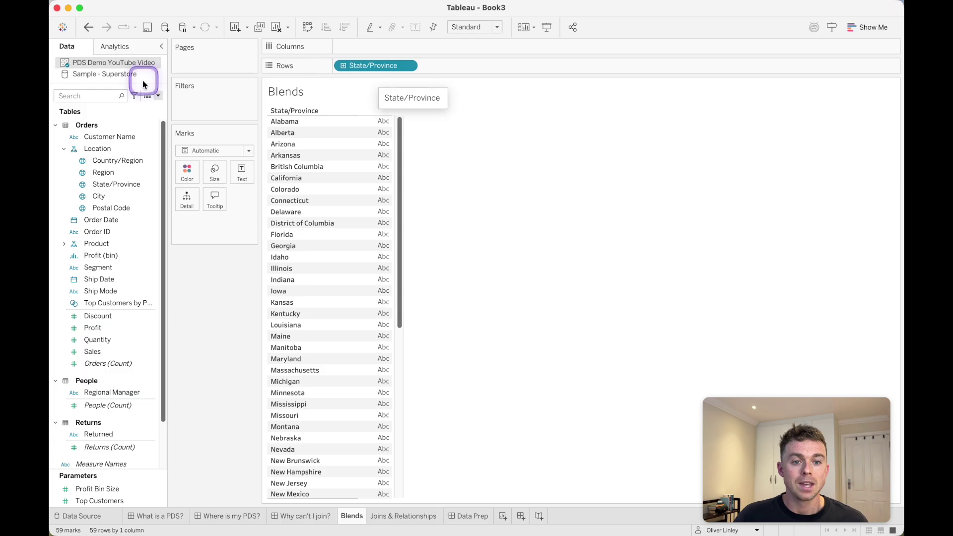
pyautogui.click(119, 62)
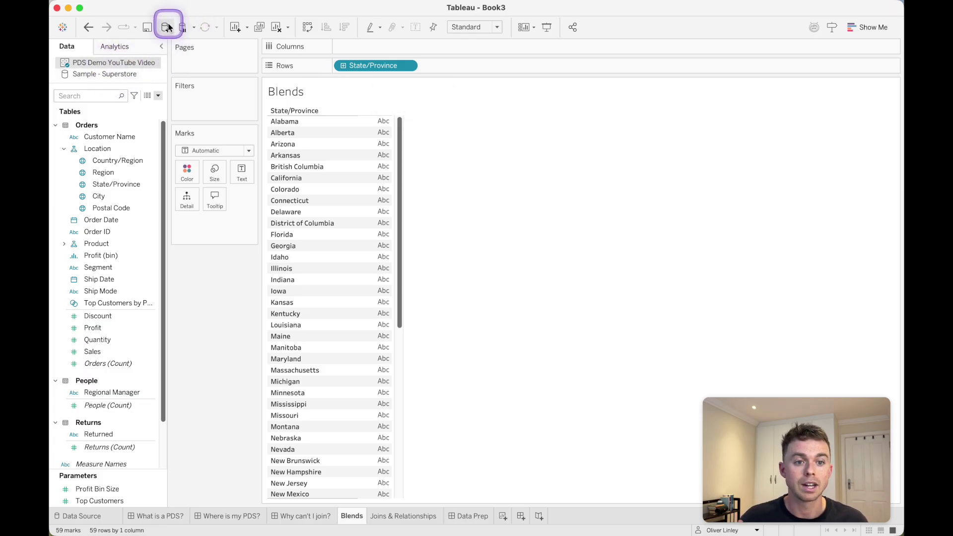
pyautogui.click(124, 78)
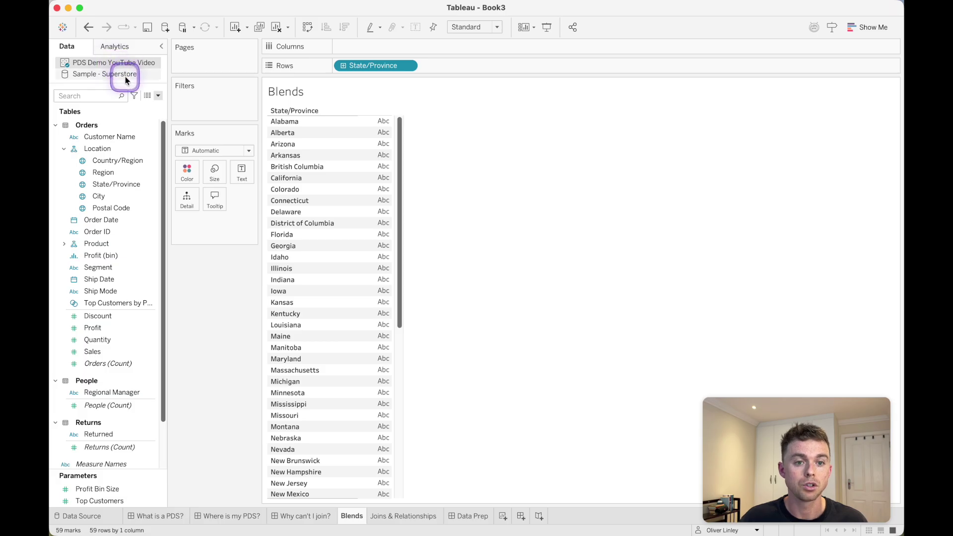
pyautogui.click(117, 63)
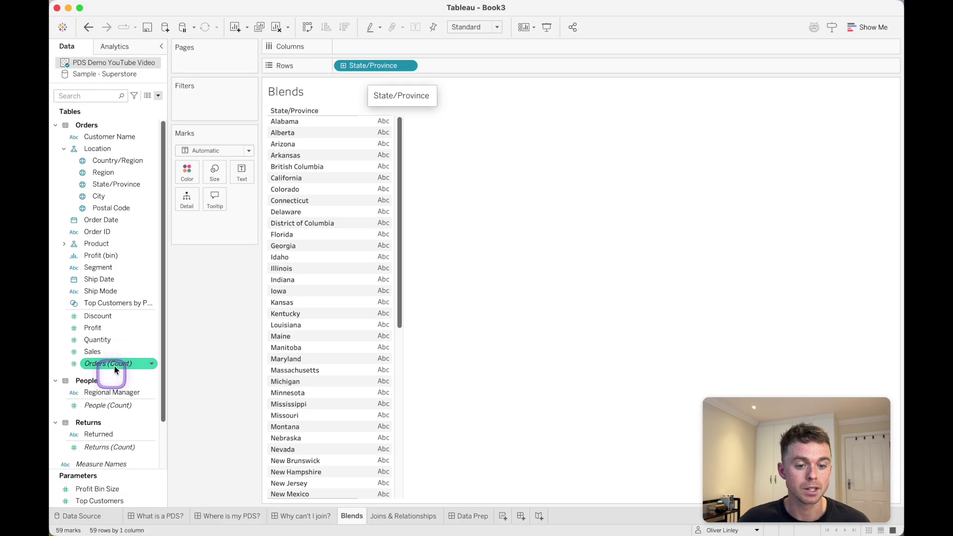
pyautogui.click(133, 81)
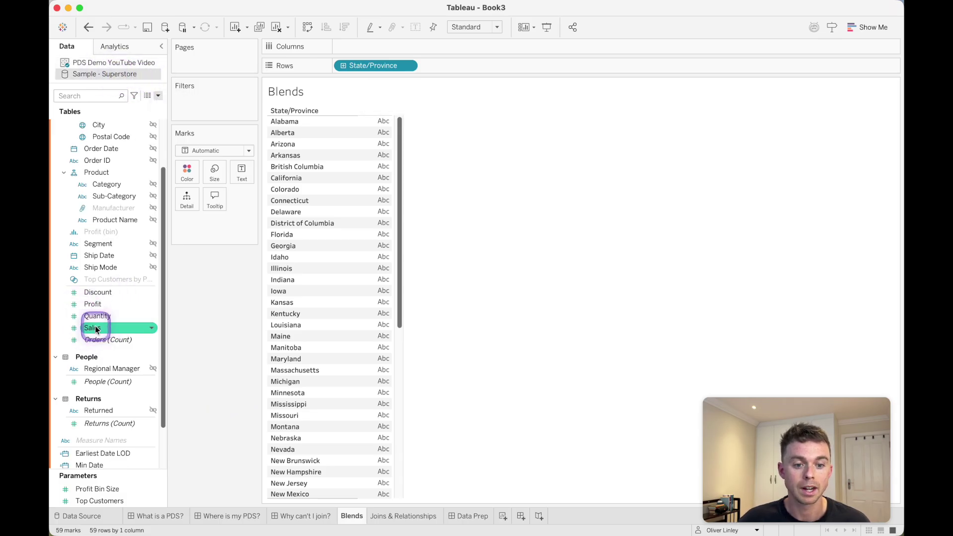
pyautogui.moveTo(74, 327); pyautogui.dragTo(364, 46)
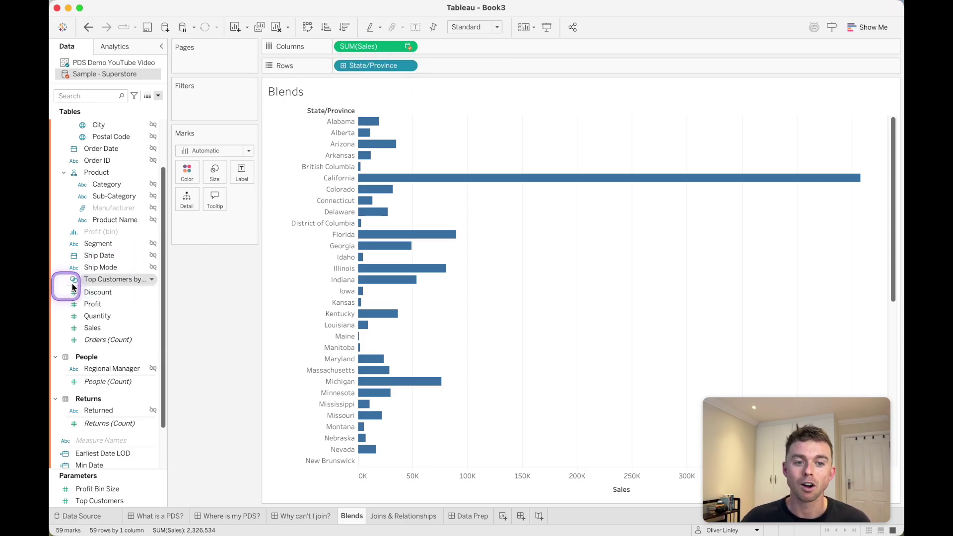
# - Compare the two sources' fields, checking the State/Province blend link and where SUM(Sales) comes from
pyautogui.scroll(3, 117, 269)
pyautogui.click(120, 269)
pyautogui.moveTo(121, 269); pyautogui.dragTo(228, 295)
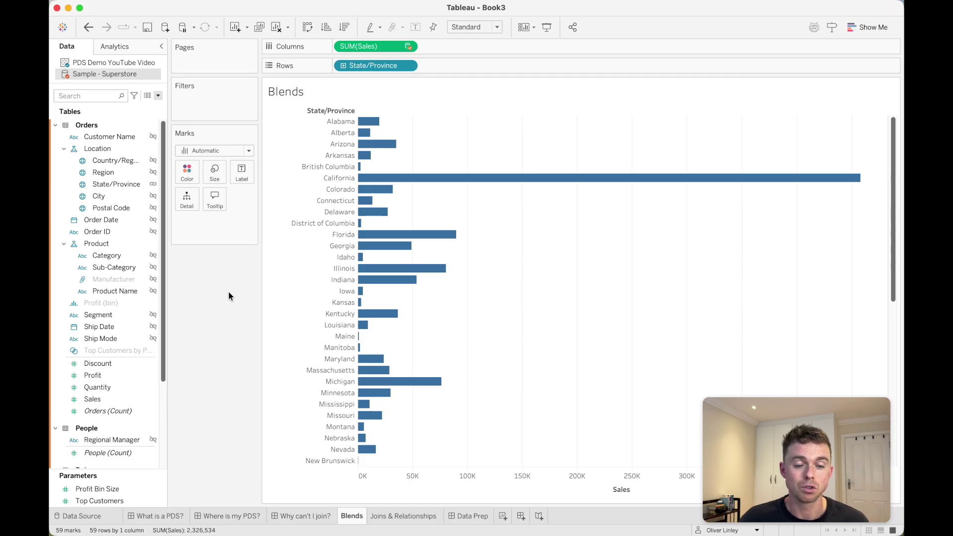
pyautogui.click(133, 62)
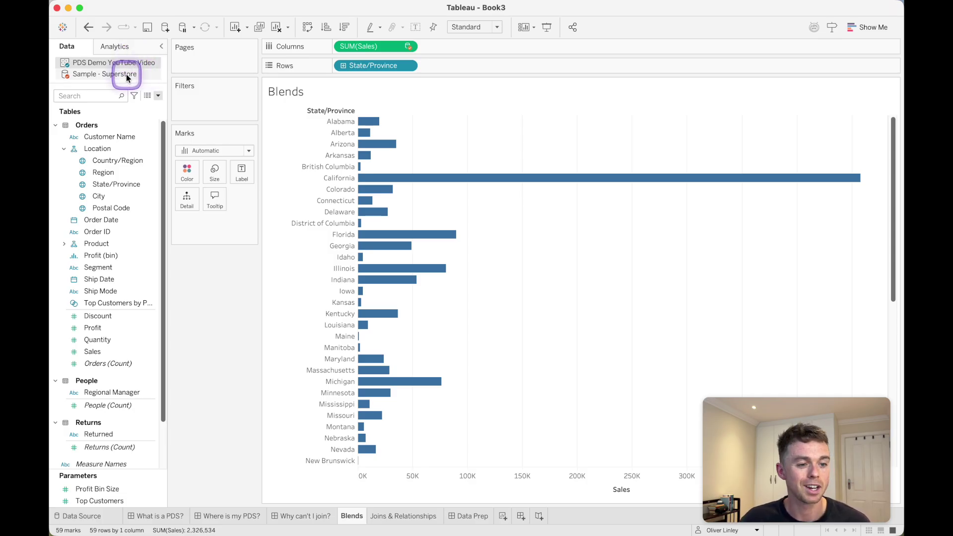
pyautogui.click(127, 75)
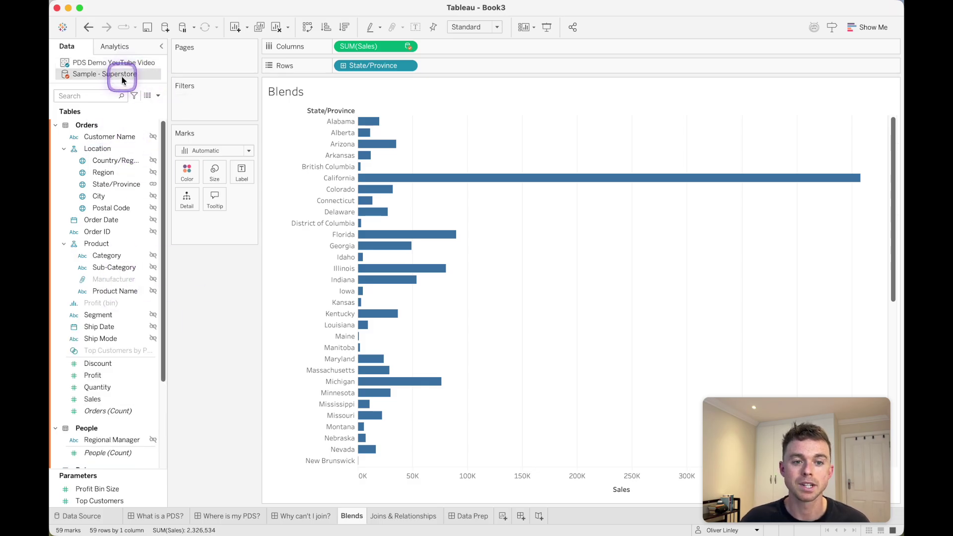
pyautogui.click(133, 64)
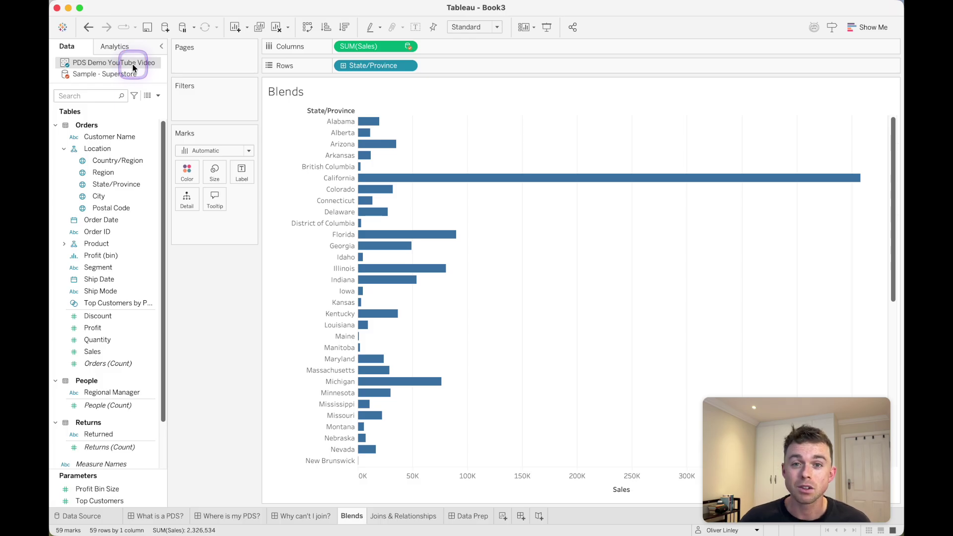
pyautogui.click(391, 48)
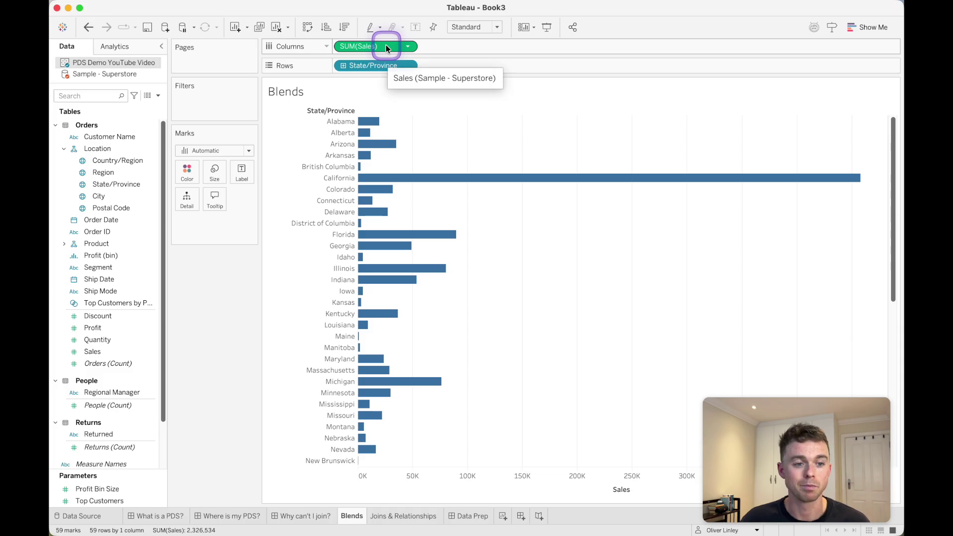
# - Remove the blended Sales from the Blends chart and clear the State/Province selection
pyautogui.moveTo(385, 44); pyautogui.dragTo(298, 255)
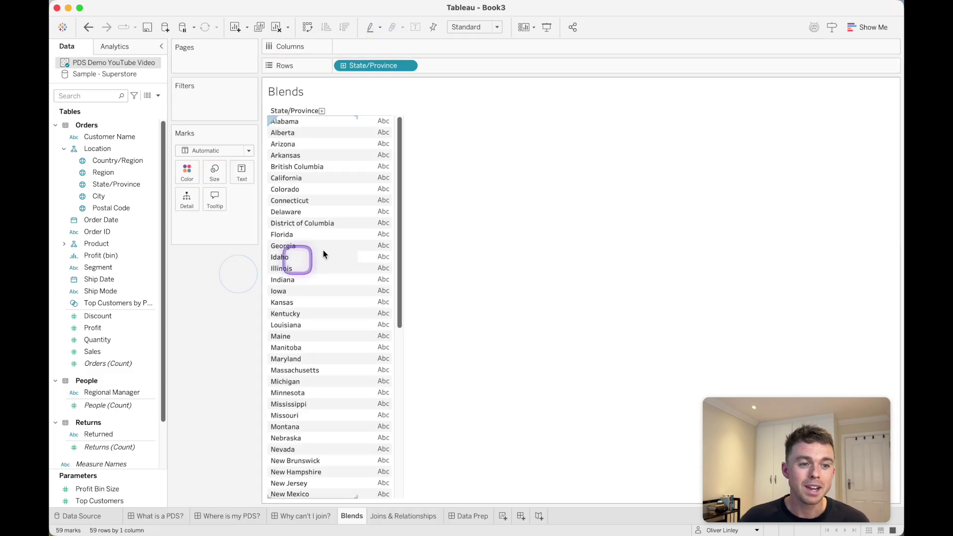
pyautogui.click(481, 132)
pyautogui.click(283, 336)
pyautogui.click(198, 372)
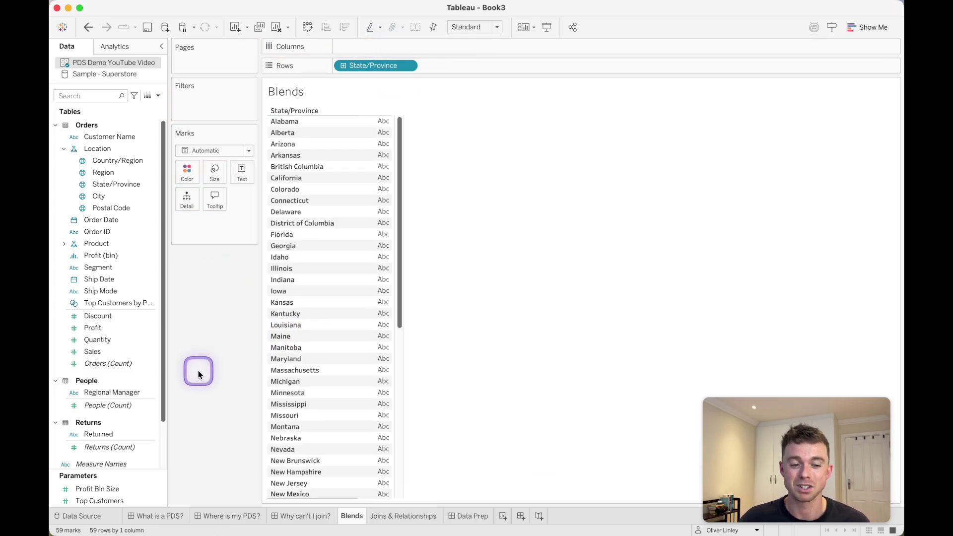
# - Go to the empty Joins & Relationships sheet, then to its Data Source page
pyautogui.click(405, 516)
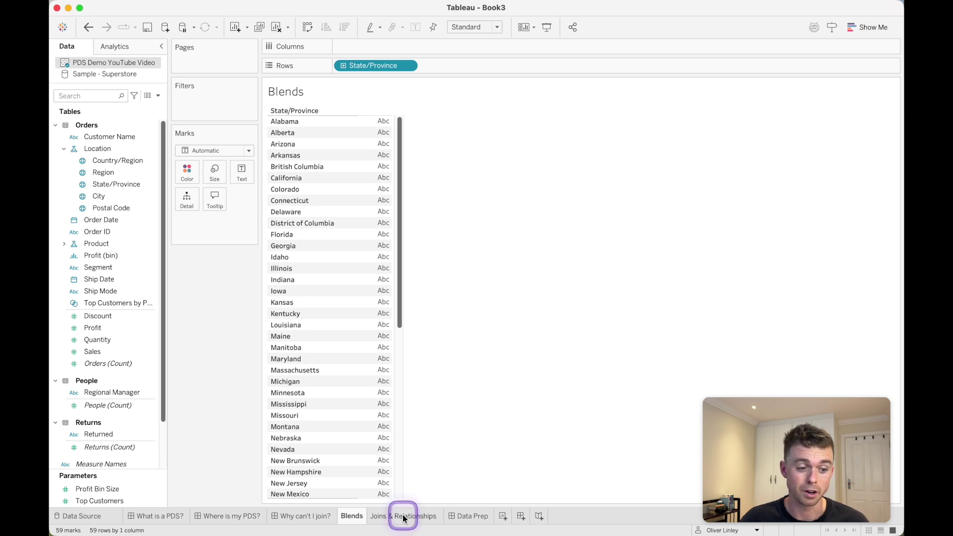
pyautogui.click(344, 87)
pyautogui.click(293, 109)
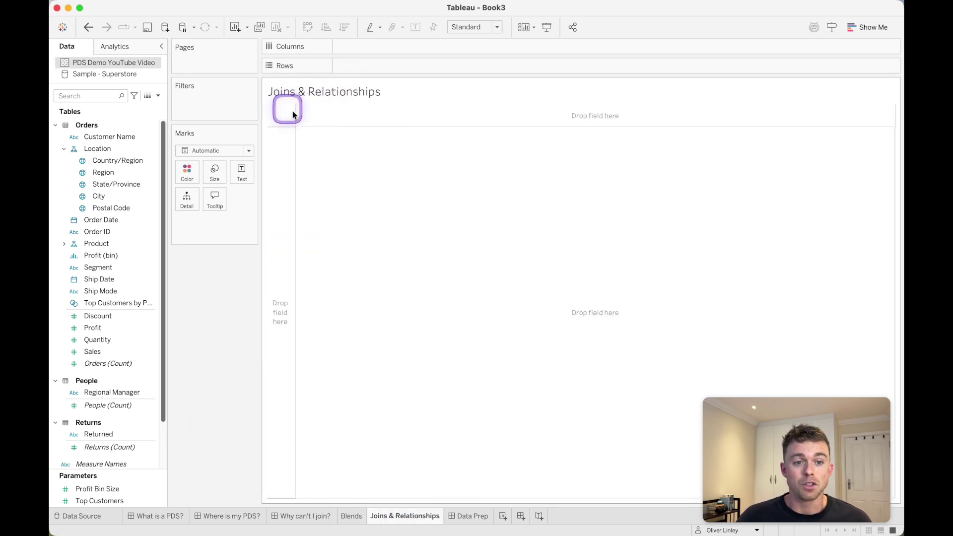
pyautogui.click(379, 110)
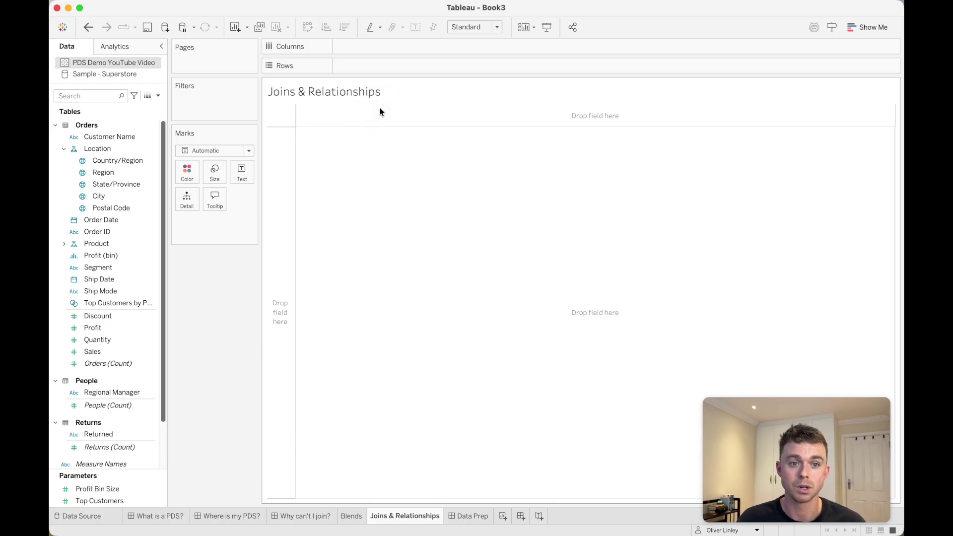
pyautogui.click(347, 108)
pyautogui.click(373, 245)
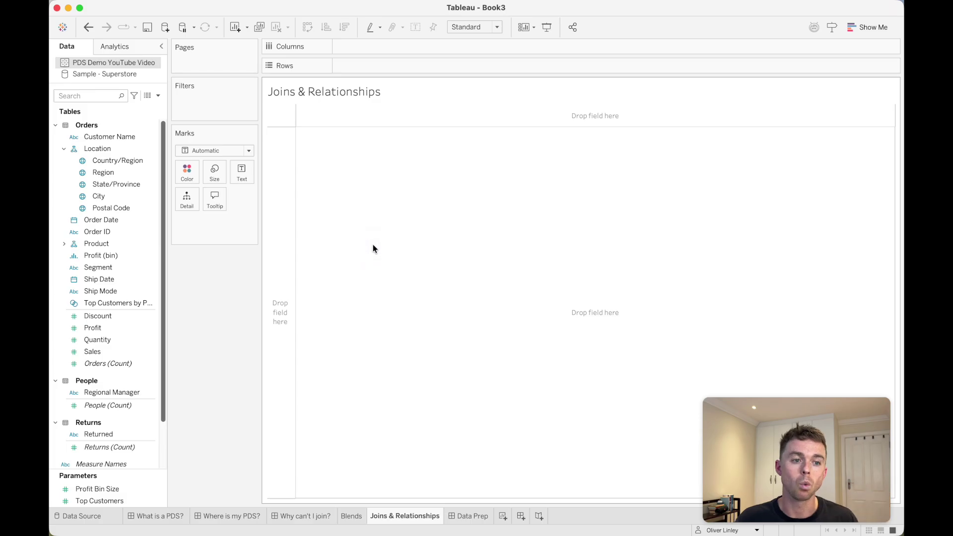
pyautogui.click(451, 164)
pyautogui.click(114, 64)
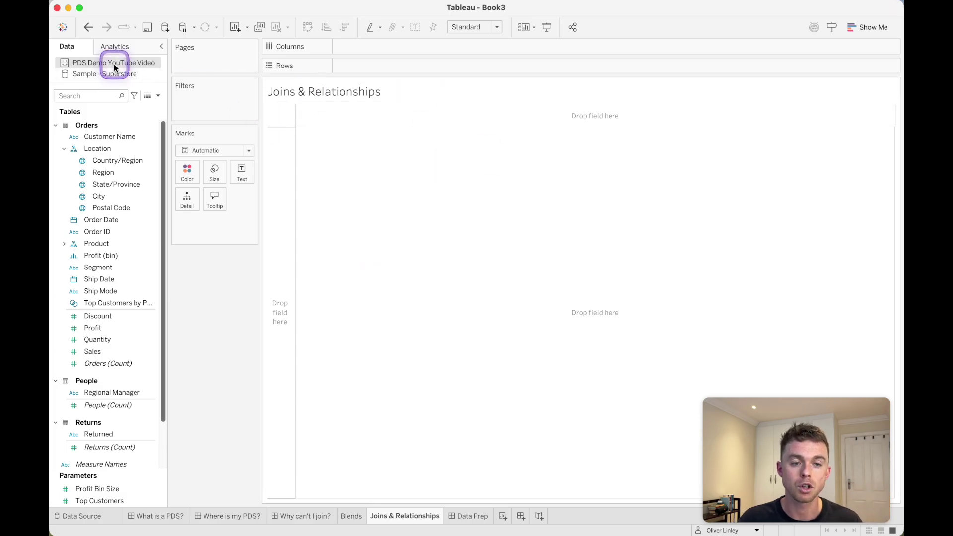
pyautogui.click(82, 516)
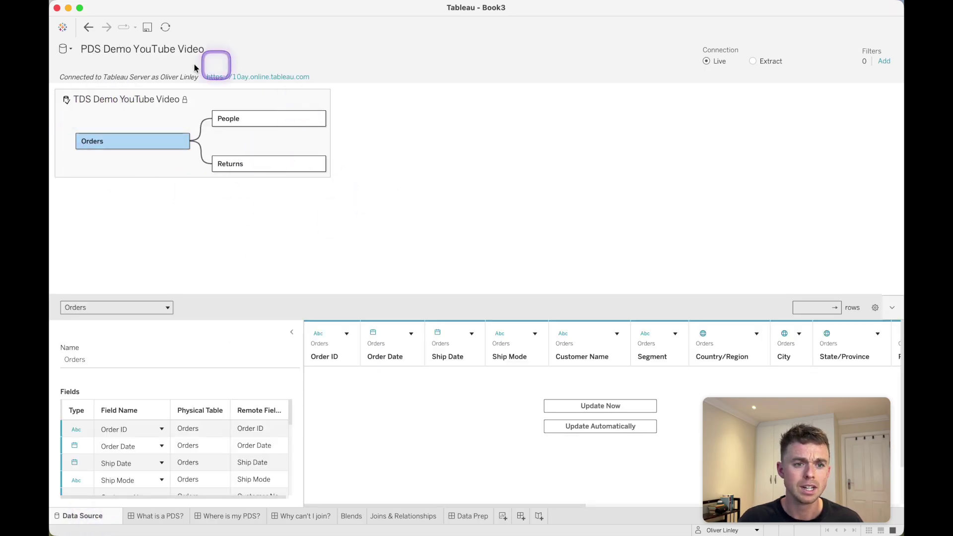
# - Inspect the PDS Demo YouTube Video source's setup and the workbook's list of data sources
pyautogui.moveTo(160, 101)
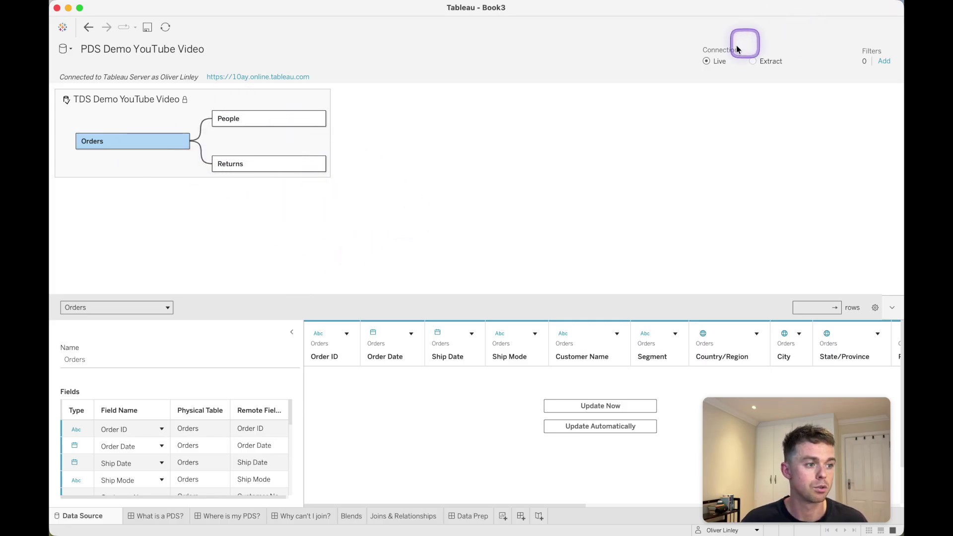
pyautogui.click(68, 48)
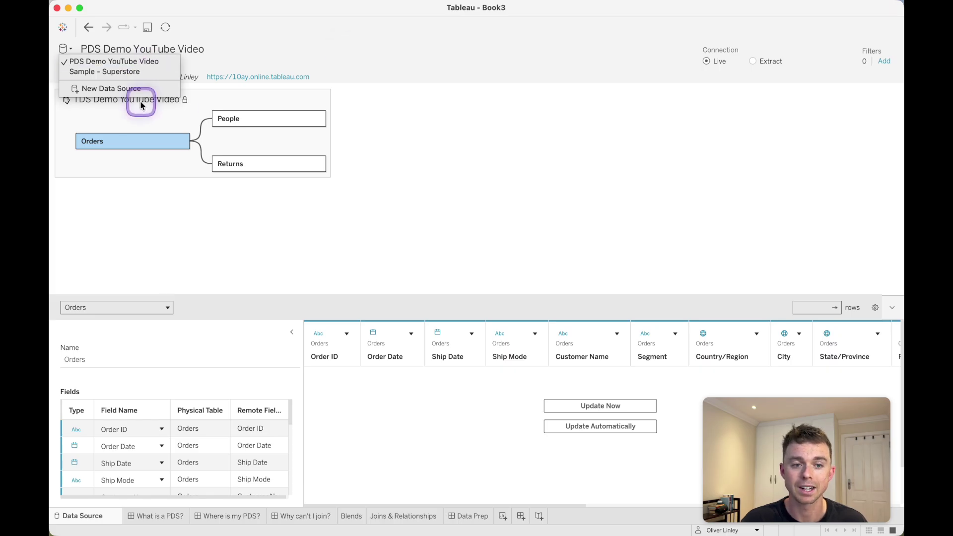
pyautogui.click(462, 198)
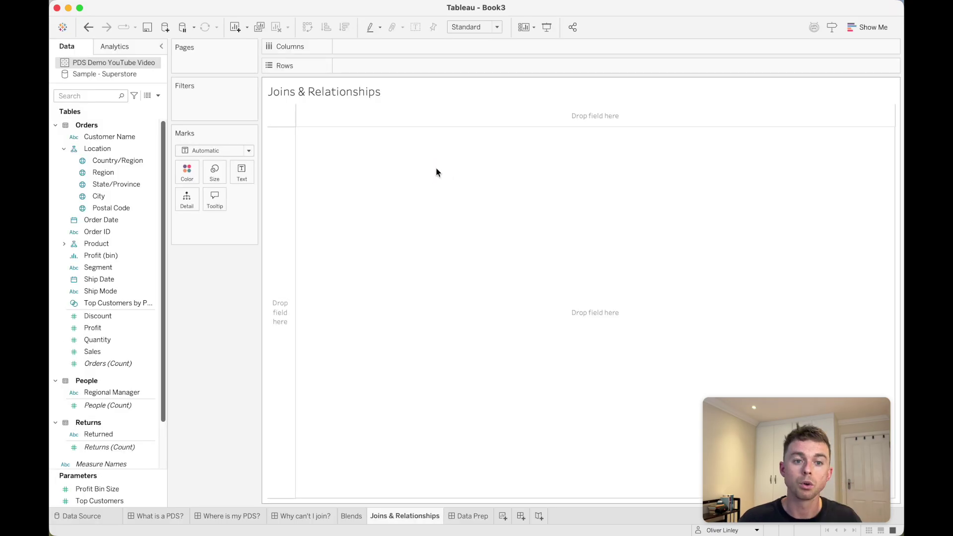
# - Open the Sample - Superstore data source page and search Tableau Server for 'youtube', finding nothing
pyautogui.click(123, 78)
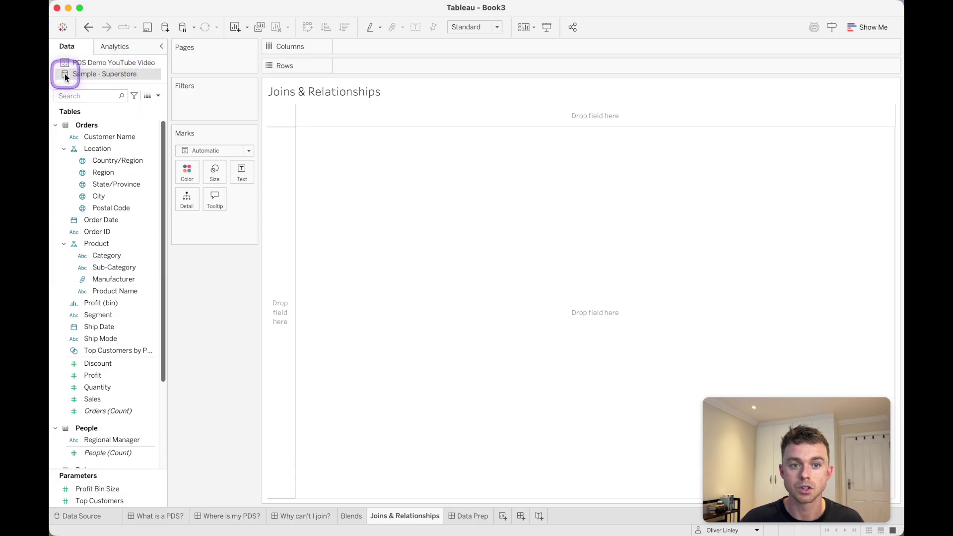
pyautogui.click(91, 517)
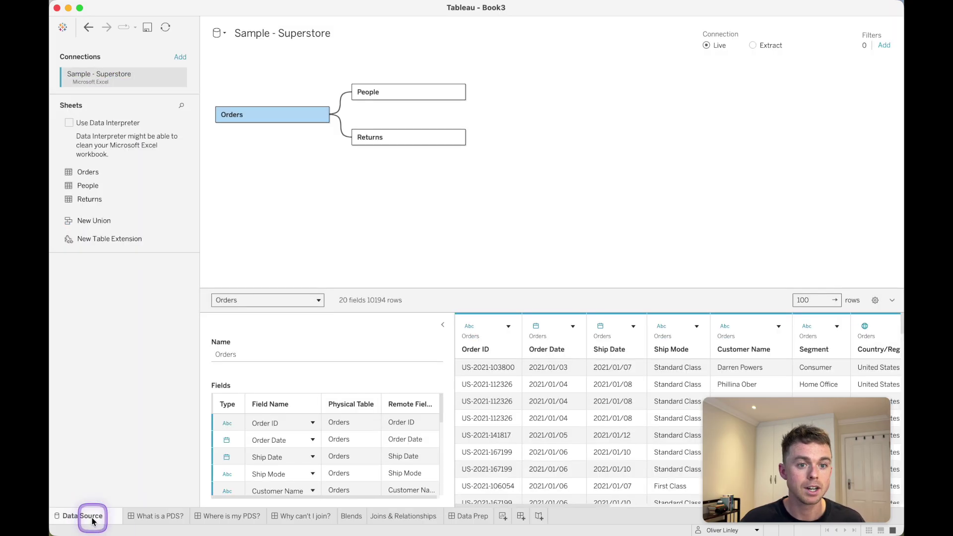
pyautogui.click(179, 57)
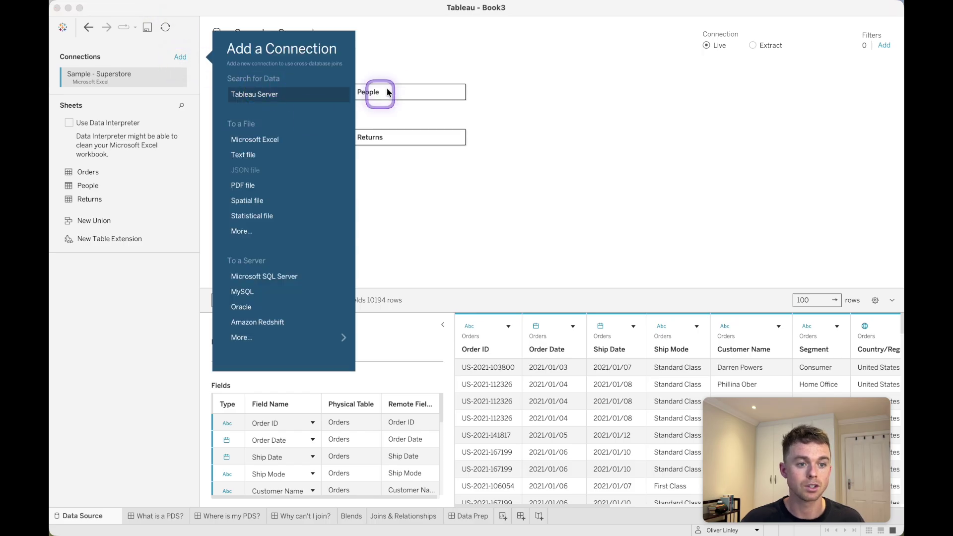
pyautogui.press('Return')
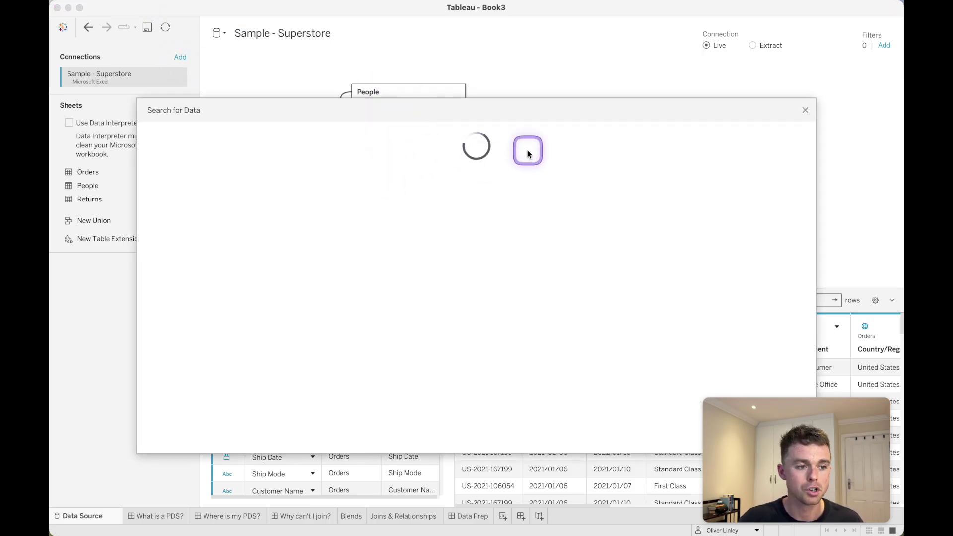
pyautogui.click(333, 147)
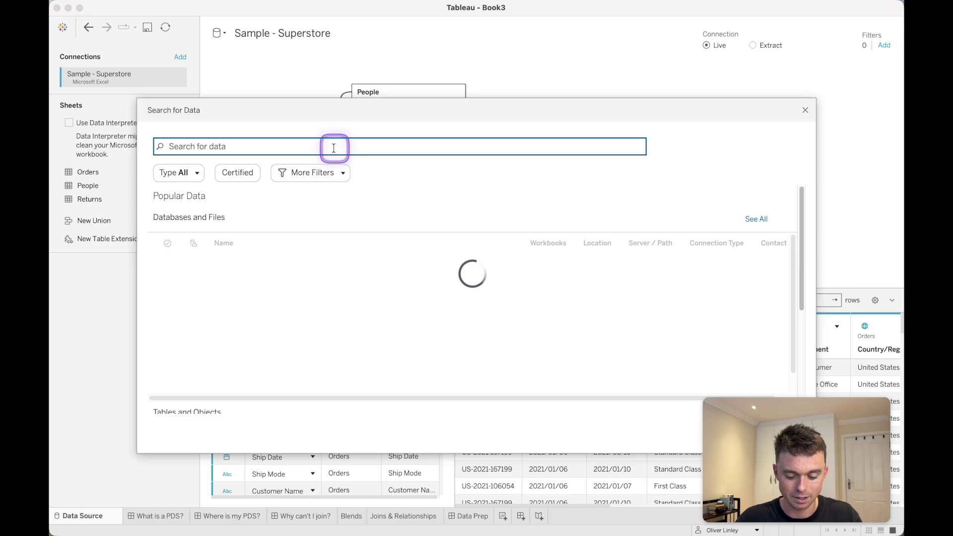
pyautogui.write('youtube')
pyautogui.press('Return')
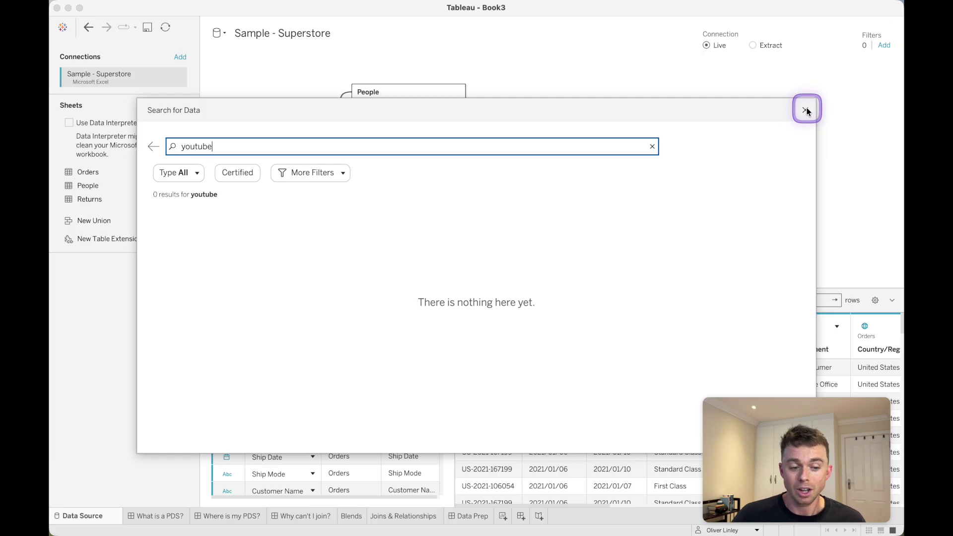
pyautogui.click(805, 111)
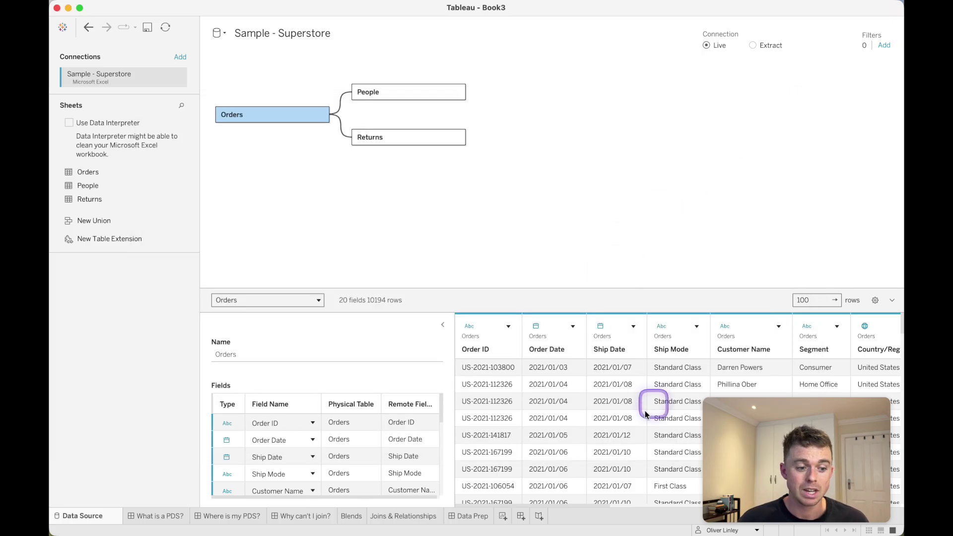
# - Open the Data Prep dashboard with the 'Prep BEFORE PDS!' message
pyautogui.click(470, 516)
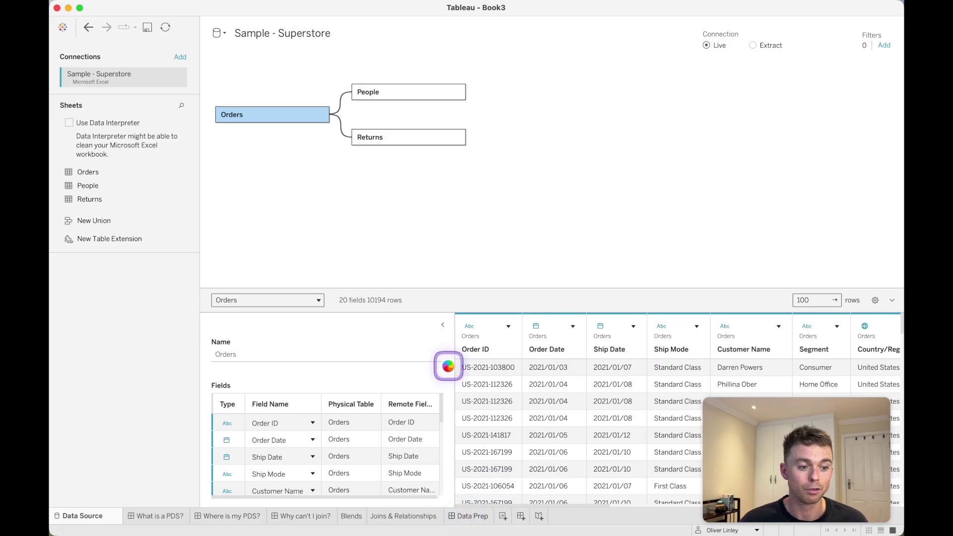